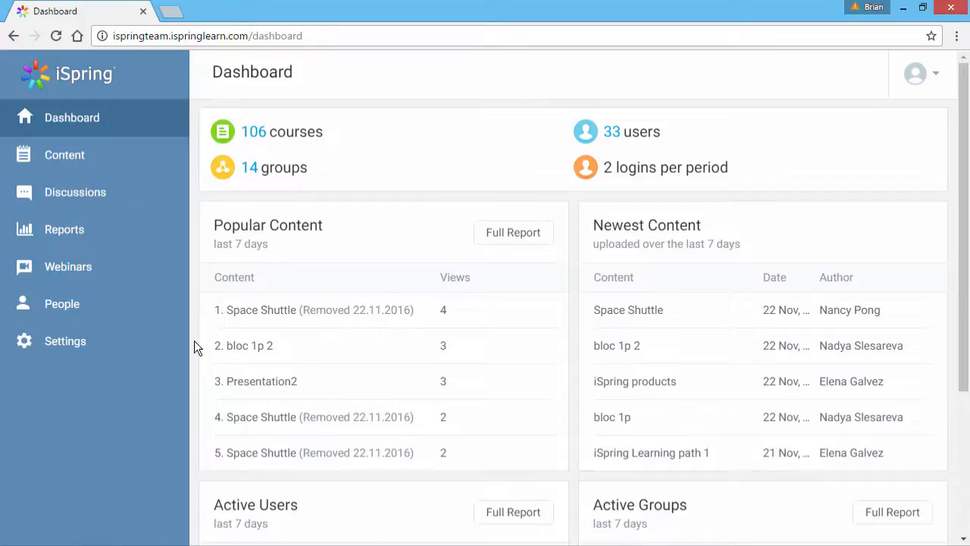
Go to account Settings and load the /sso/jwt single sign-on page via the address bar.
left_click(141, 348)
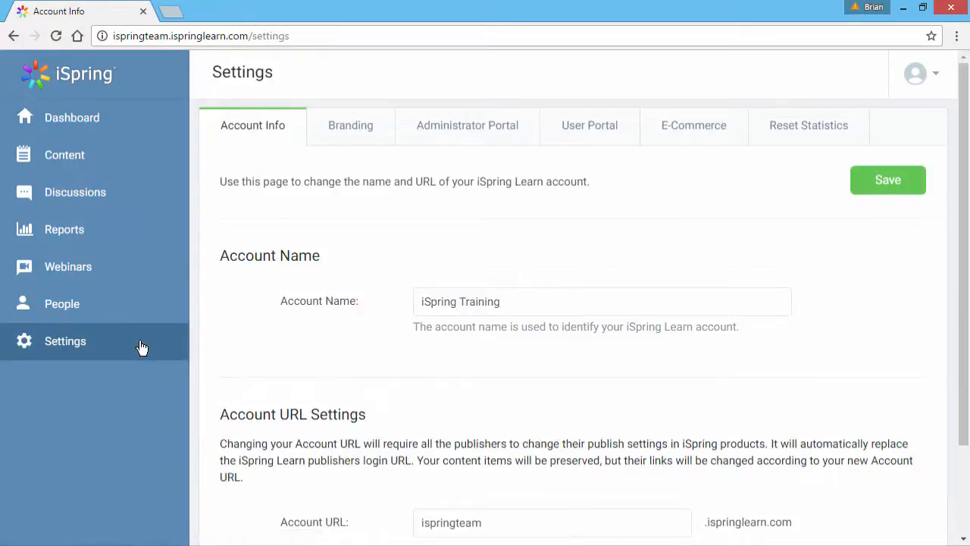
left_click(296, 35)
type("/")
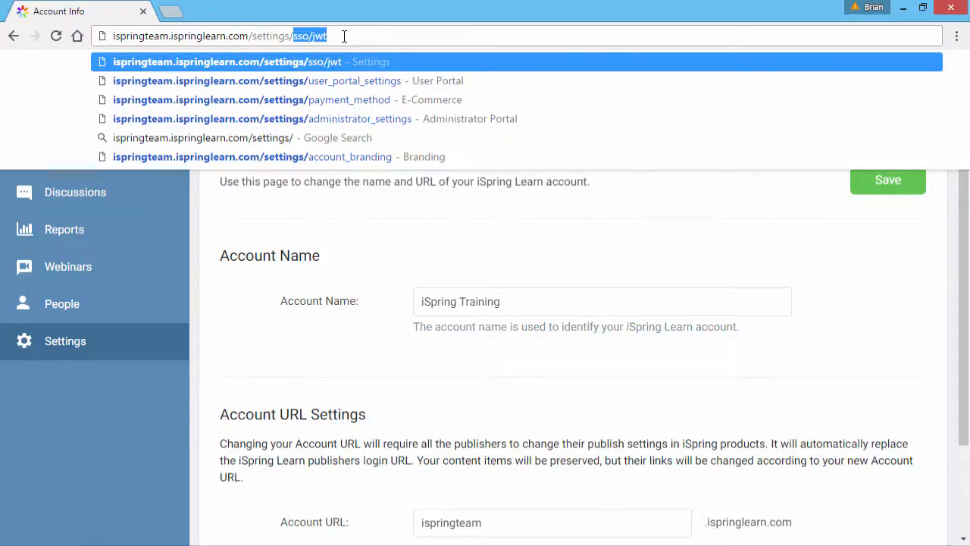
key("Return")
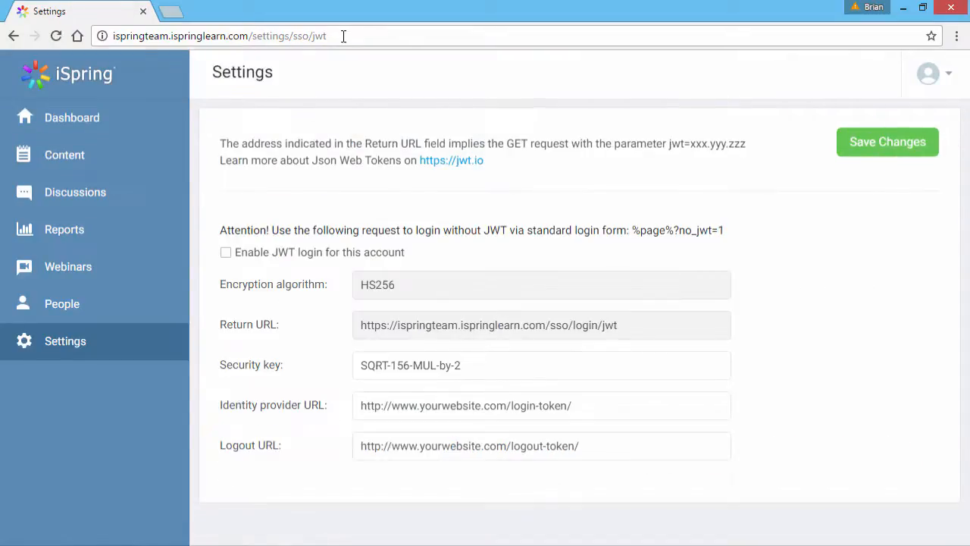
Tick 'Enable JWT login for this account'.
left_click(226, 252)
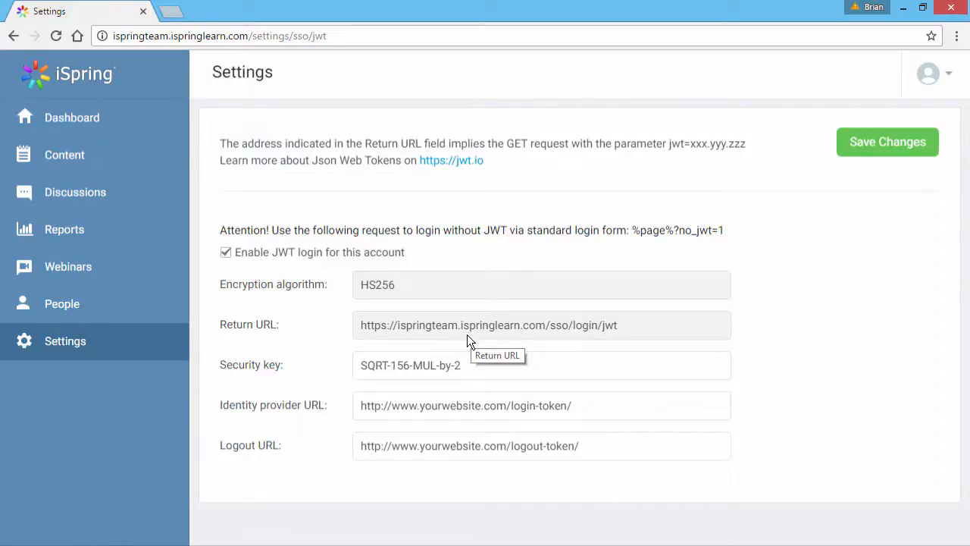
left_click(470, 366)
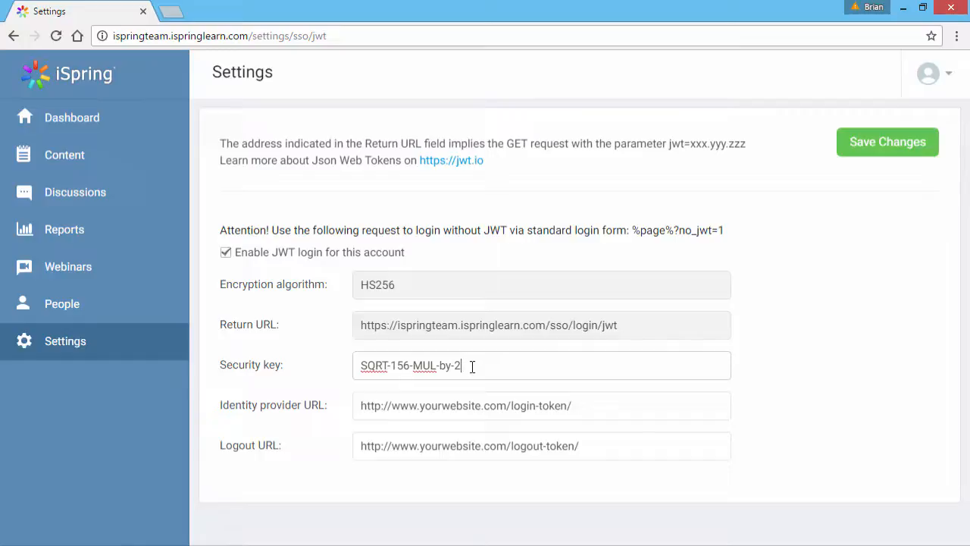
left_click(548, 301)
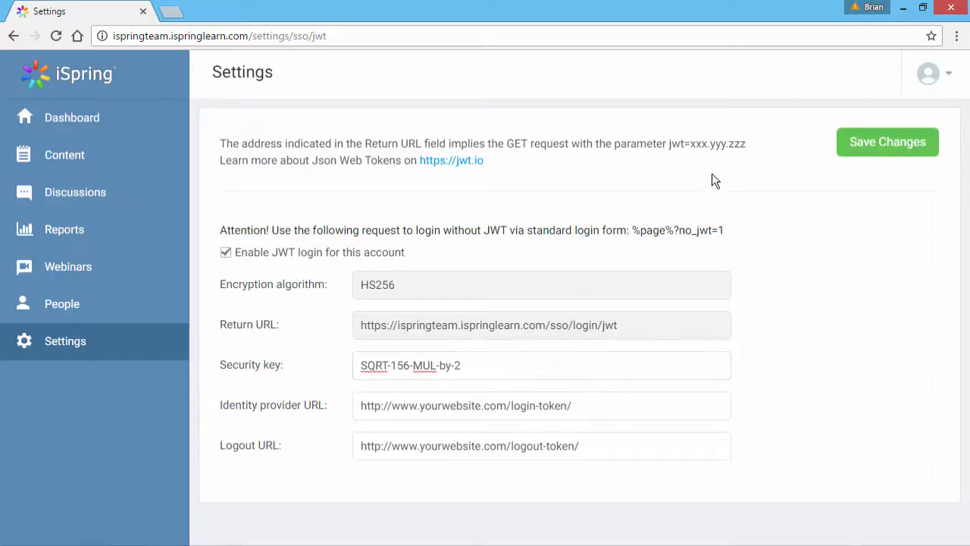
double_click(734, 144)
left_click(584, 408)
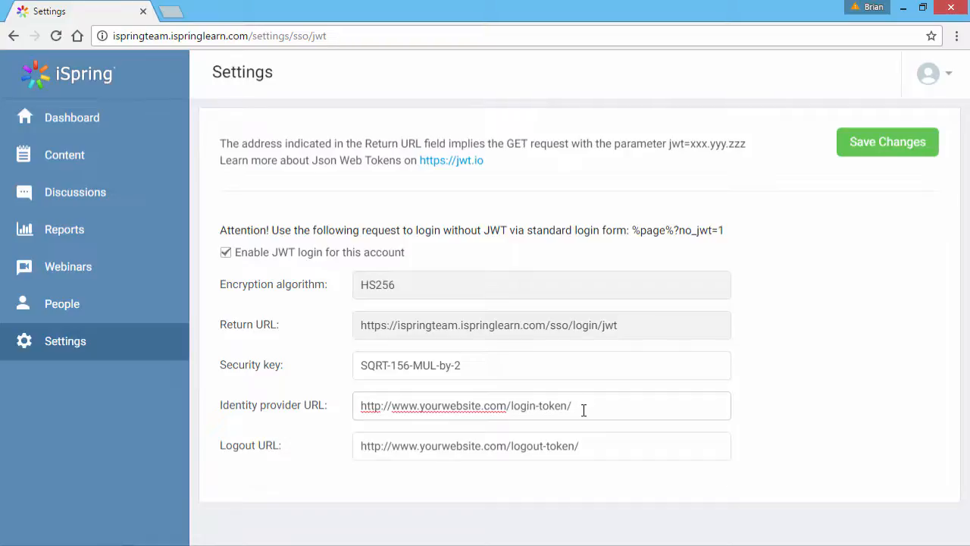
left_click(591, 446)
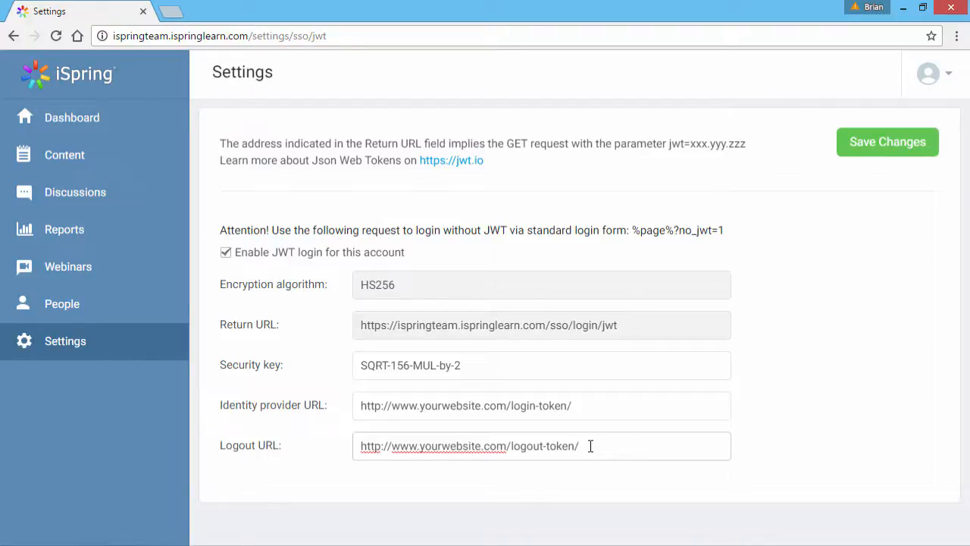
Save Changes so the single sign-on settings update successfully.
left_click(887, 157)
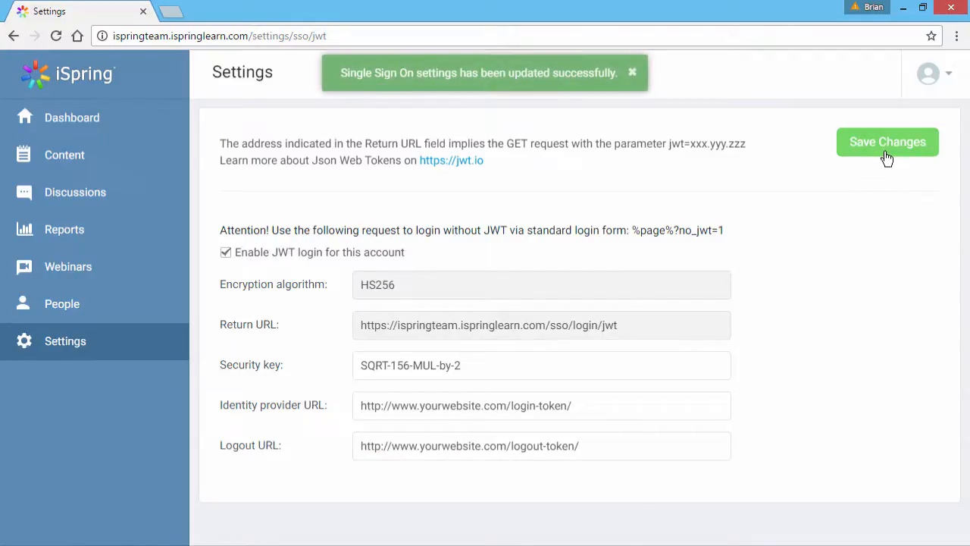